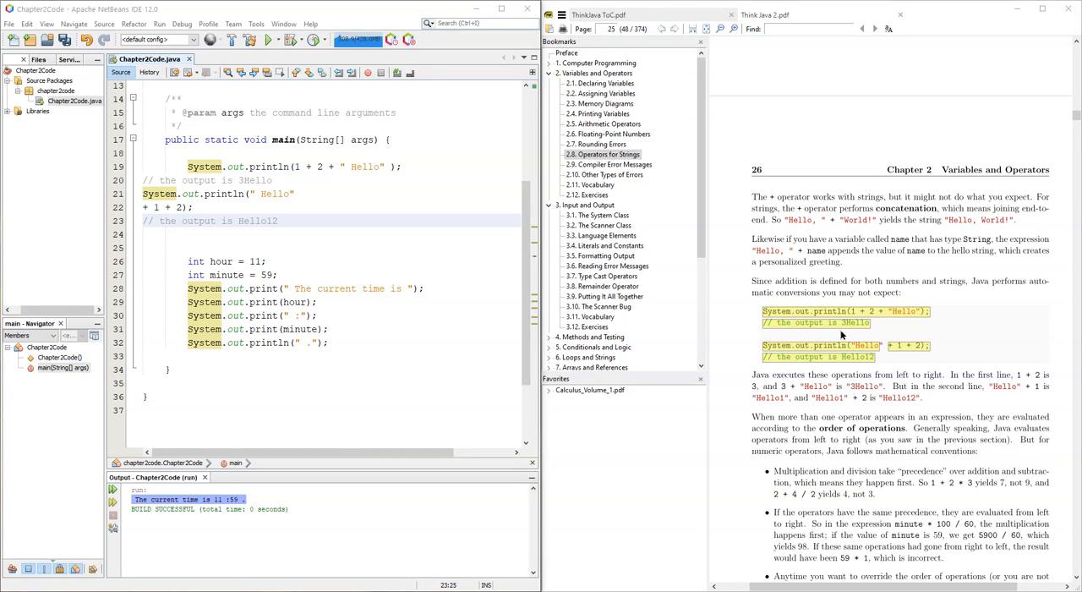
Join the split Hello + 1 + 2 println back onto a single line 21
drag(187, 166, 250, 221)
click(330, 193)
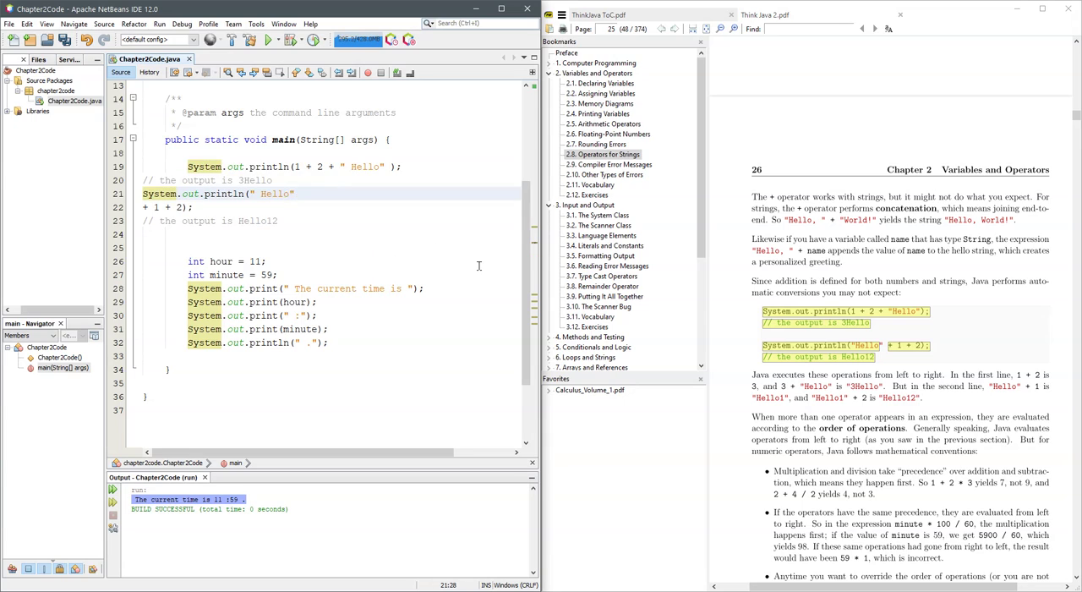
click(882, 347)
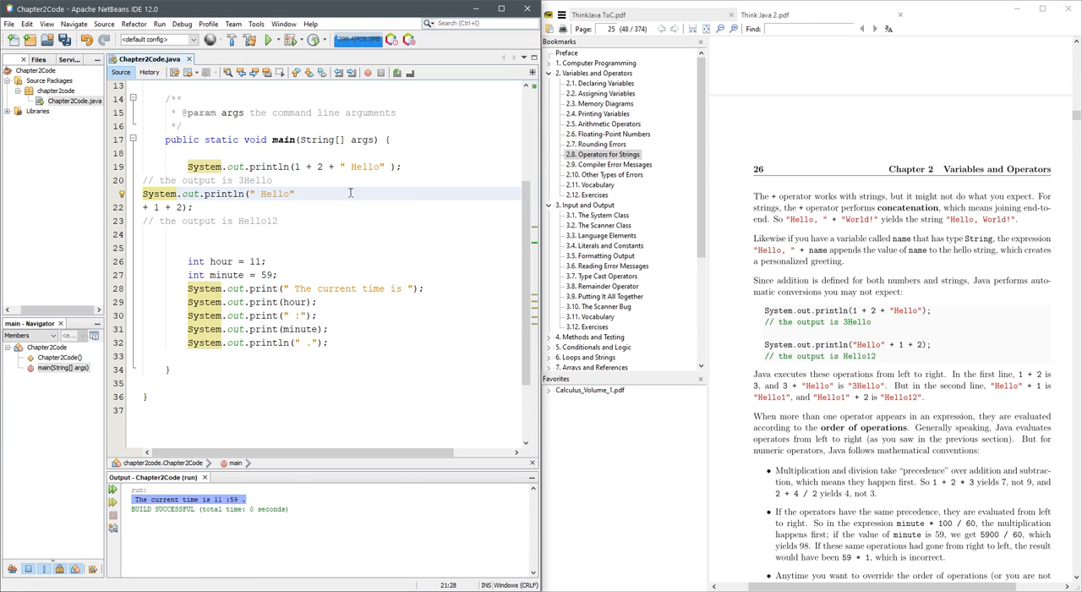
key(Delete)
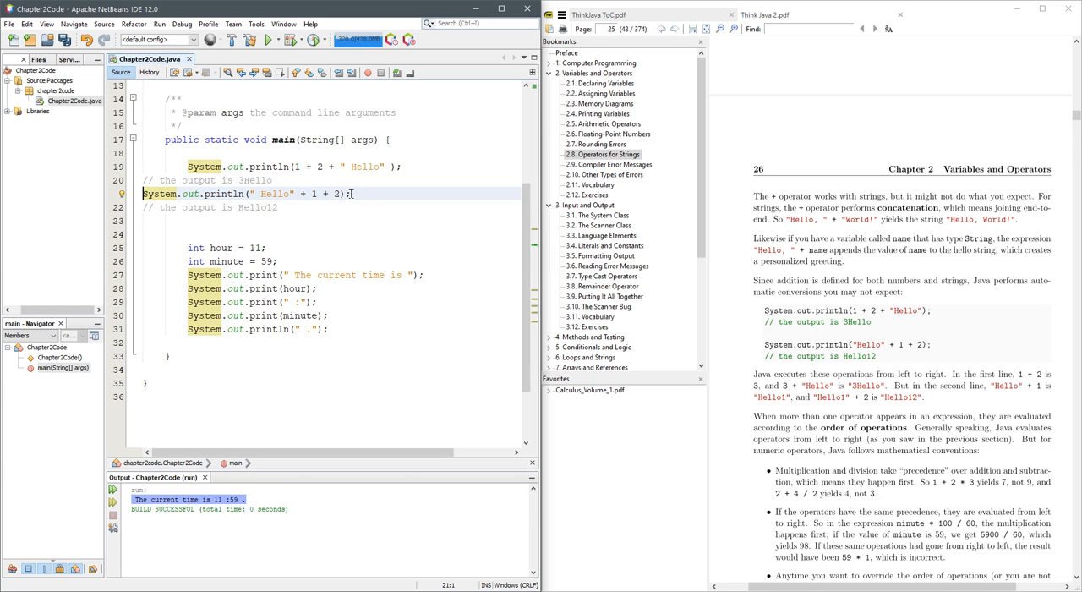
Indent line 21 and its output comments to match line 19's indentation
key(Tab)
key(Tab)
key(Up)
key(Tab)
key(Tab)
key(Down)
key(Down)
key(Home)
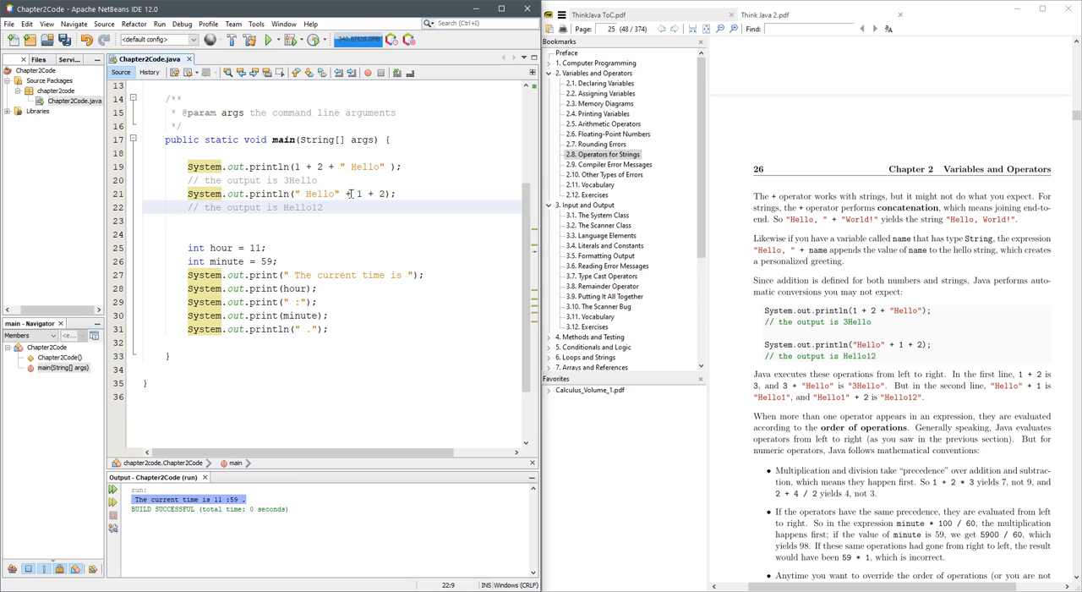
key(Up)
key(Up)
key(Up)
key(Down)
key(Down)
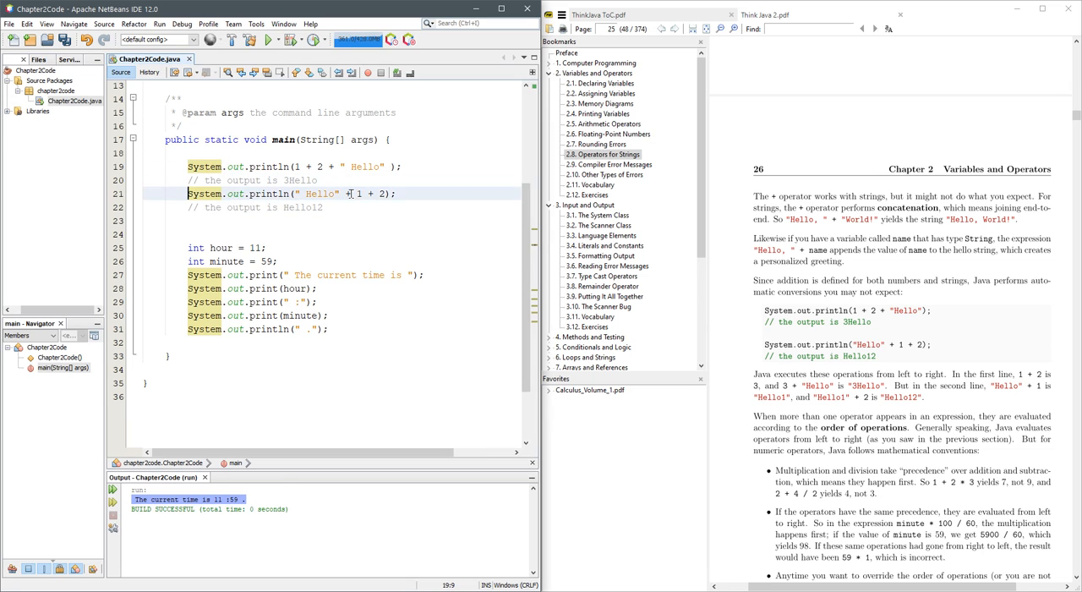
Select lines 25-31 from int hour to the last println and toggle them to comments via Source
key(Down)
key(Down)
key(Down)
key(shift+Down)
key(shift+Down)
key(shift+Down)
key(shift+Down)
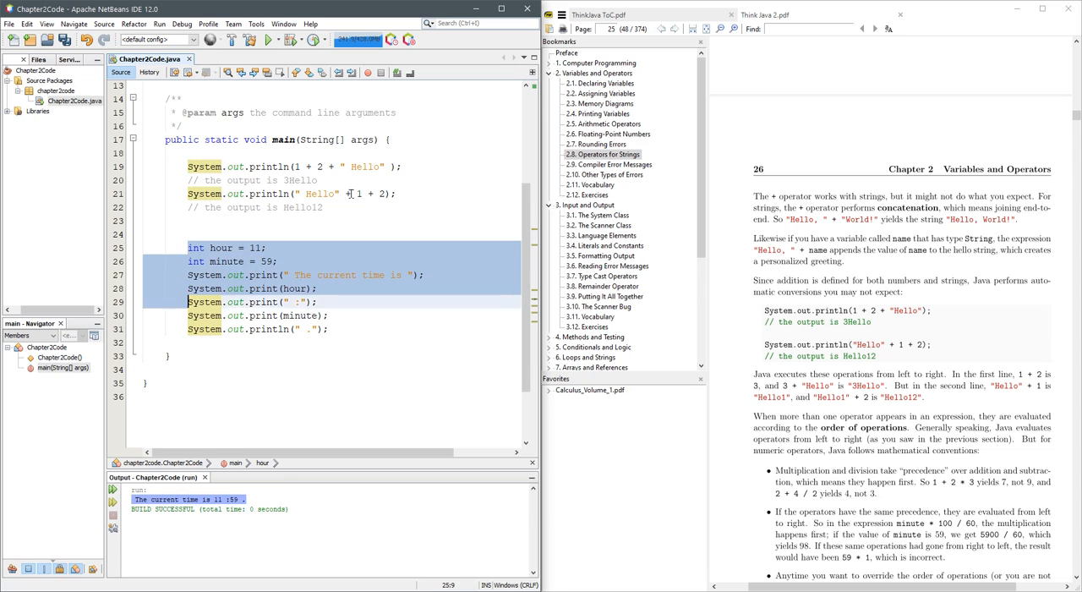
key(shift+Down)
key(shift+Down)
key(shift+Right)
key(shift+End)
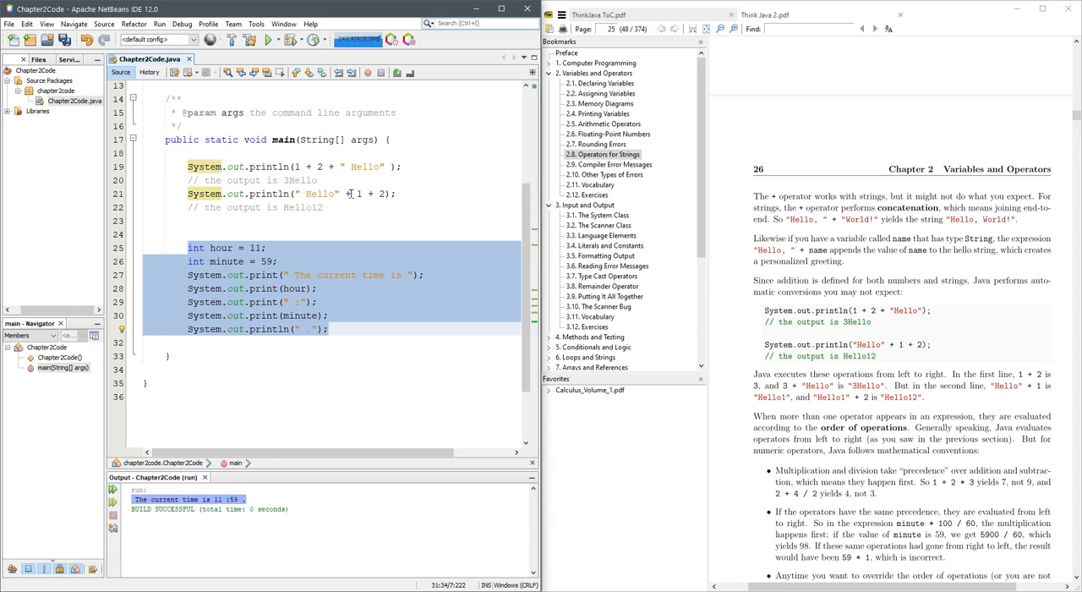
click(103, 24)
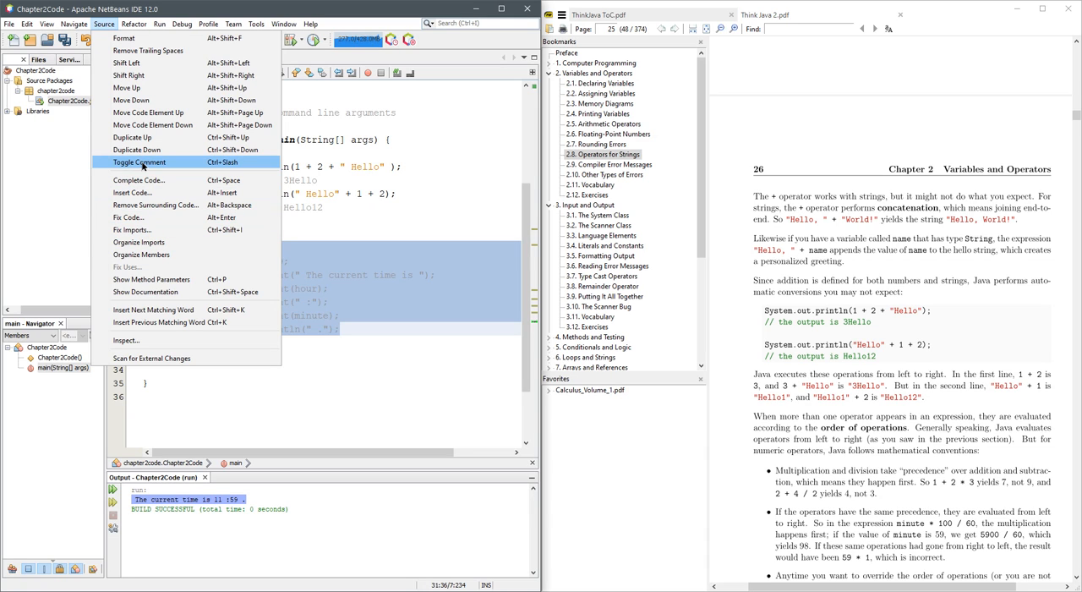
click(238, 163)
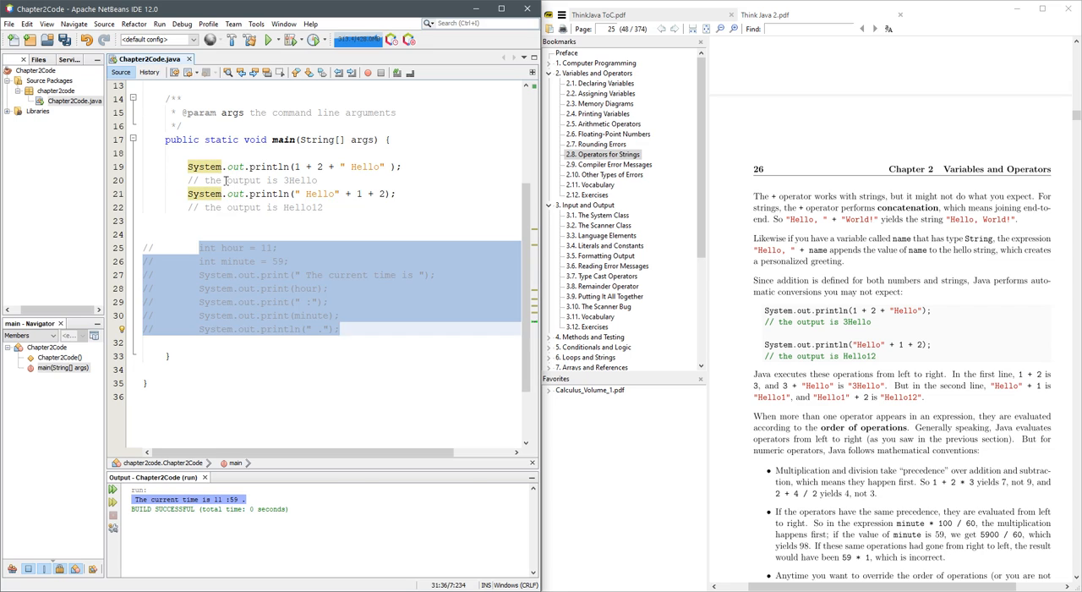
click(291, 219)
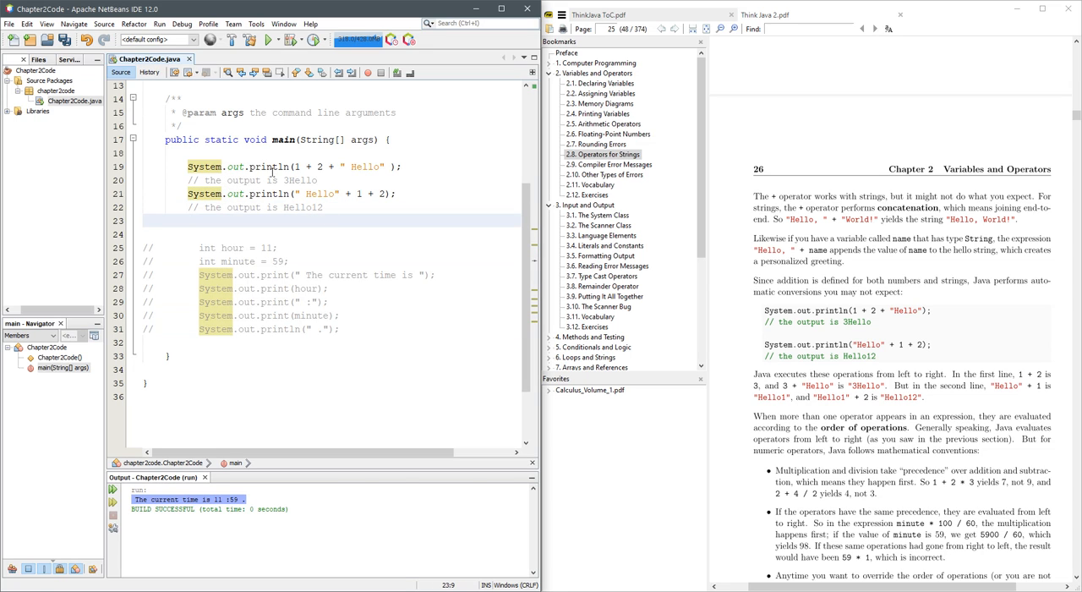
Run the project (F6), check the Hello12 output, and keep the book at section 2.8 Operators for Strings
key(F6)
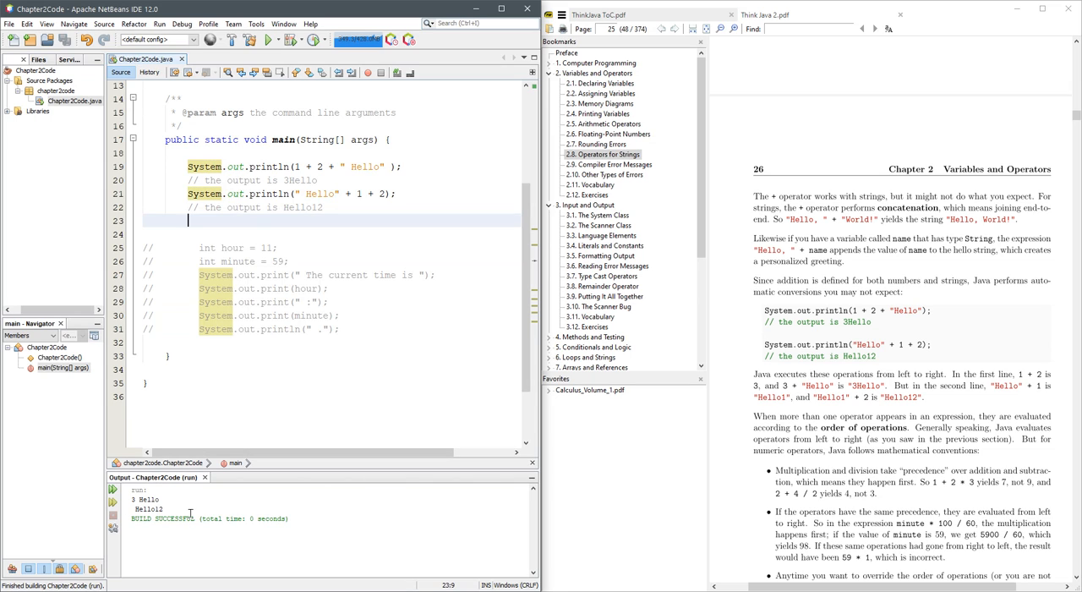
click(132, 500)
double_click(164, 508)
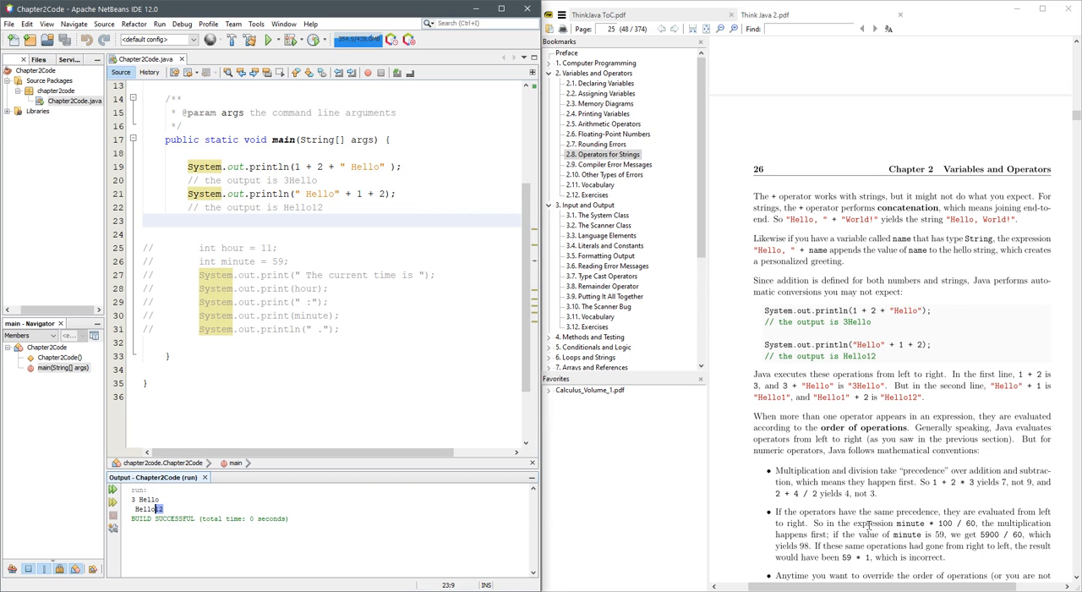
click(607, 167)
click(608, 154)
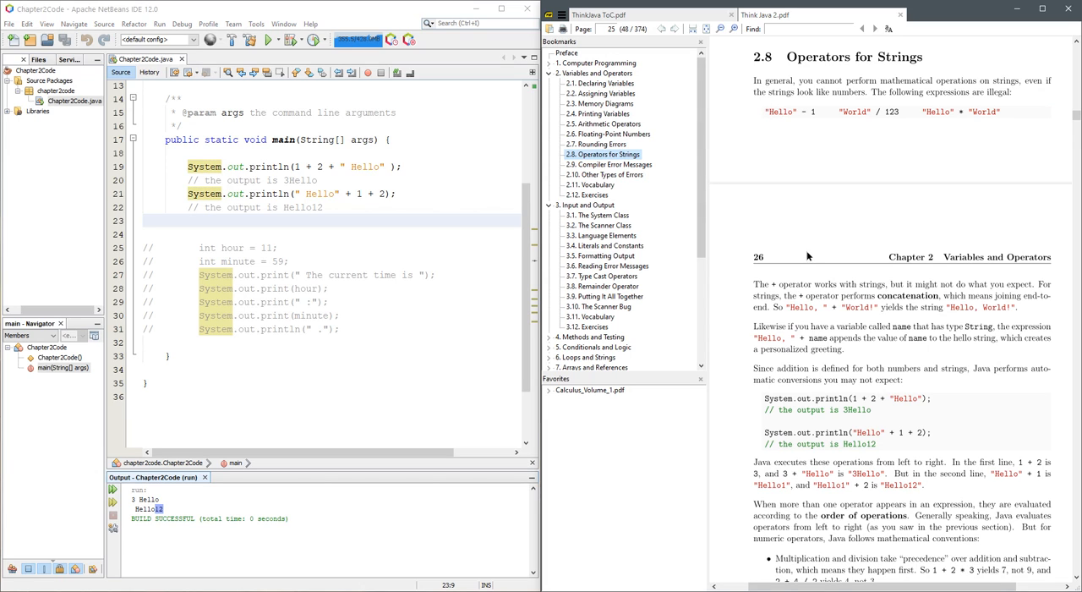
Add ' + 5 + 100' after the 2 on line 21 and rerun to get Hello125100
click(381, 223)
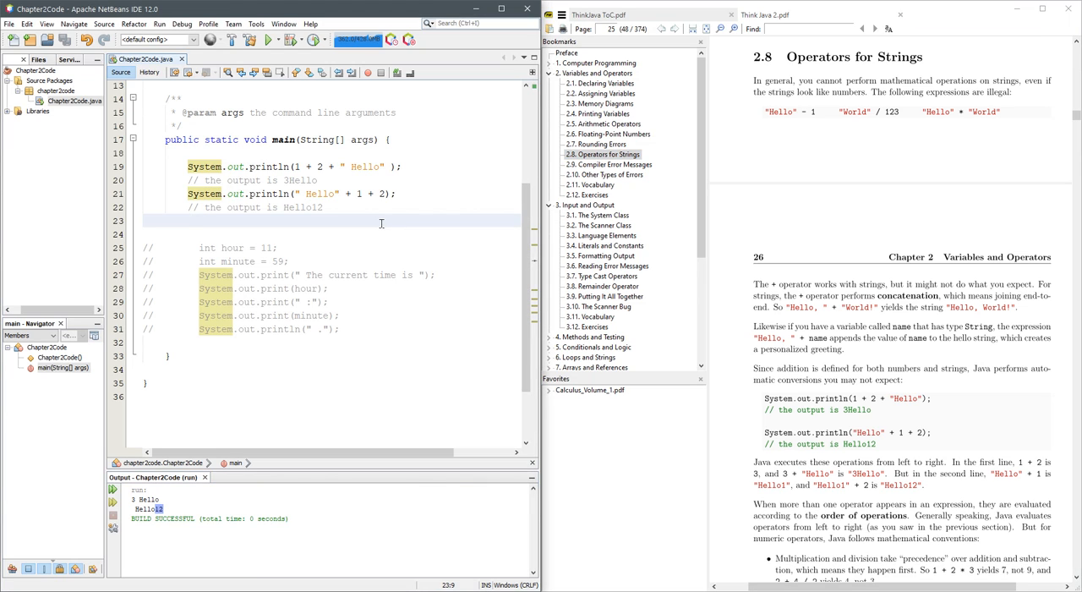
click(385, 194)
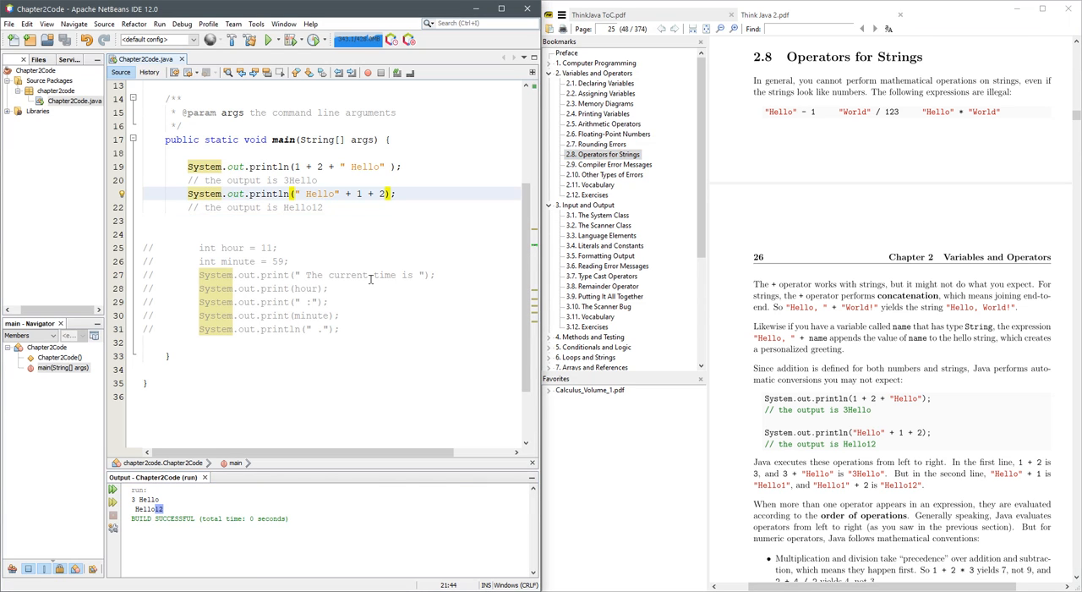
text(+ 5 + 100)
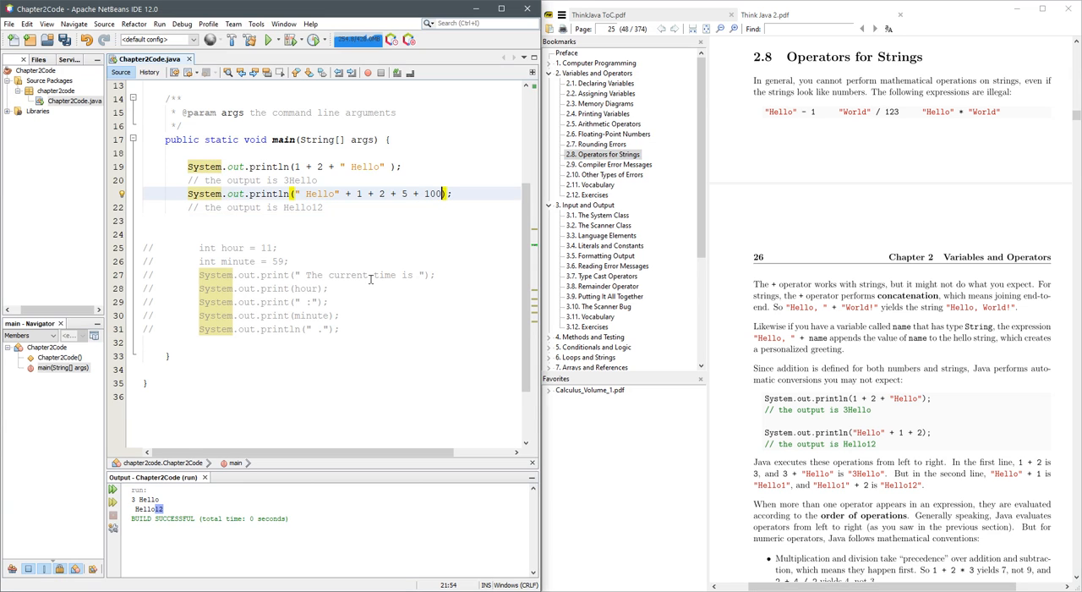
key(shift+F6)
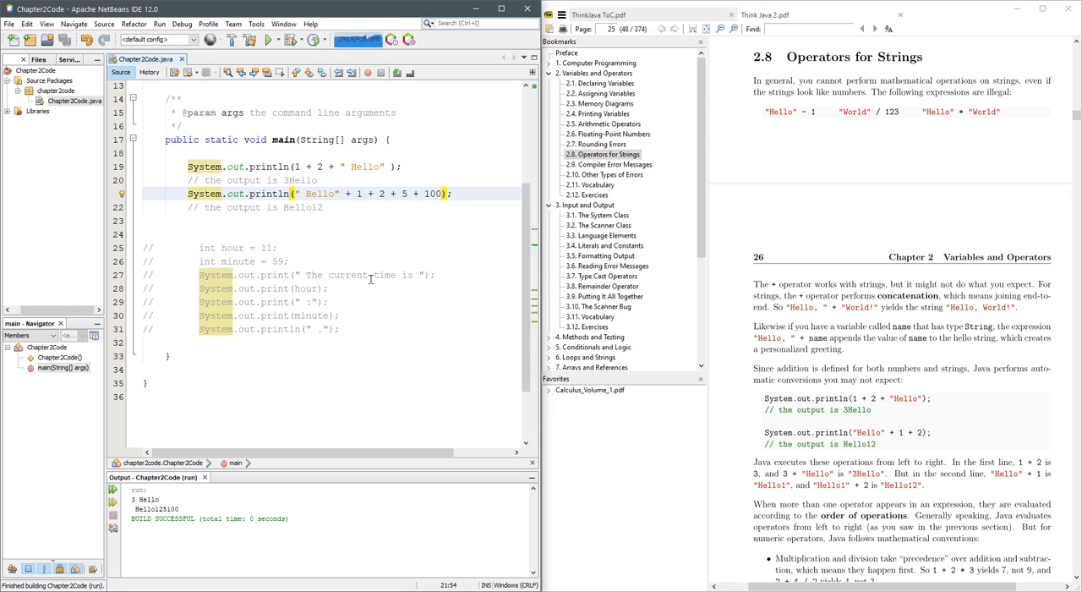
scroll(181, 516, up, 3)
drag(174, 523, 212, 523)
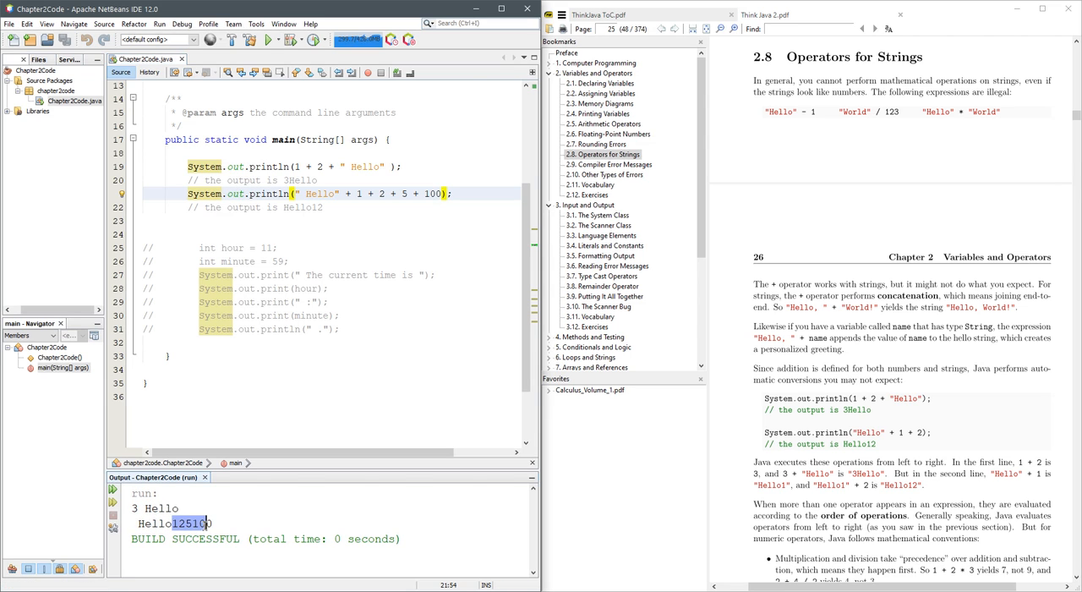
Insert '100+ 5 + ' at the start of line 19's expression and rerun to print 108 Hello
click(258, 167)
click(292, 166)
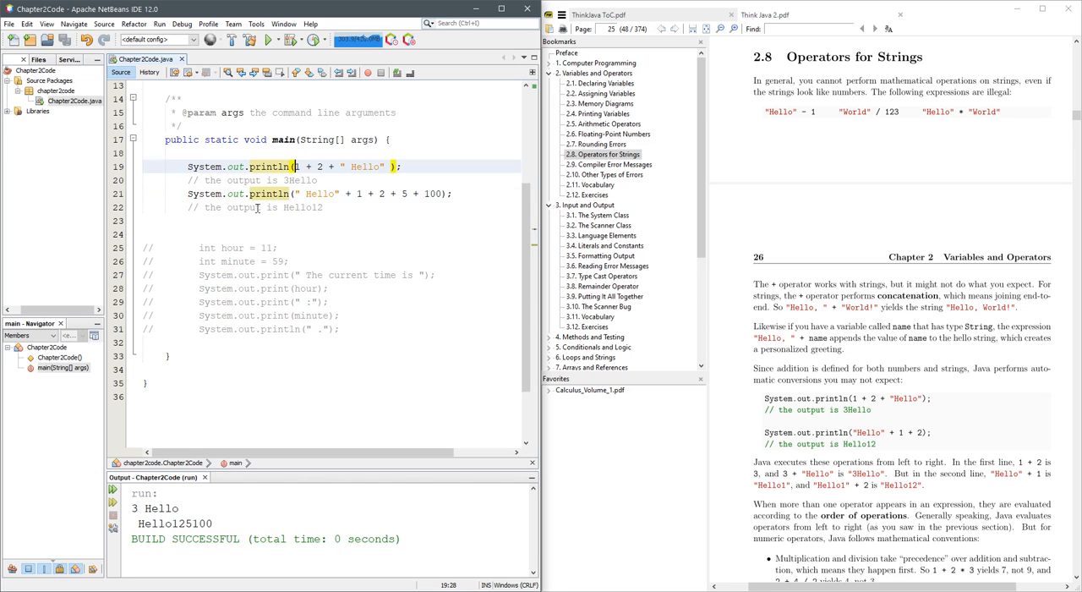
text(100+ )
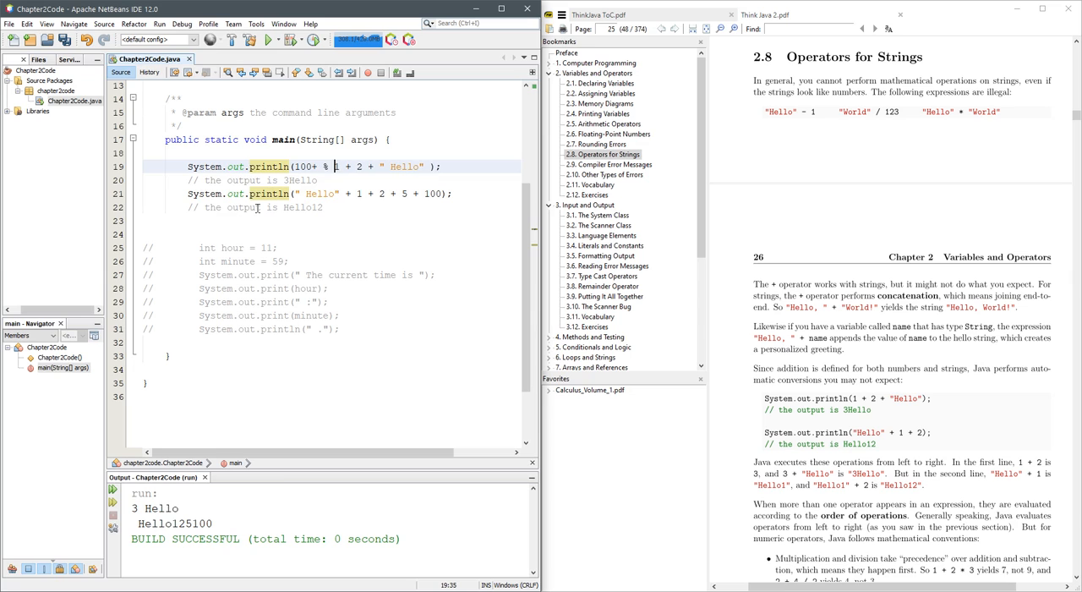
text(5 +)
key(Return)
key(BackSpace)
key(shift+F6)
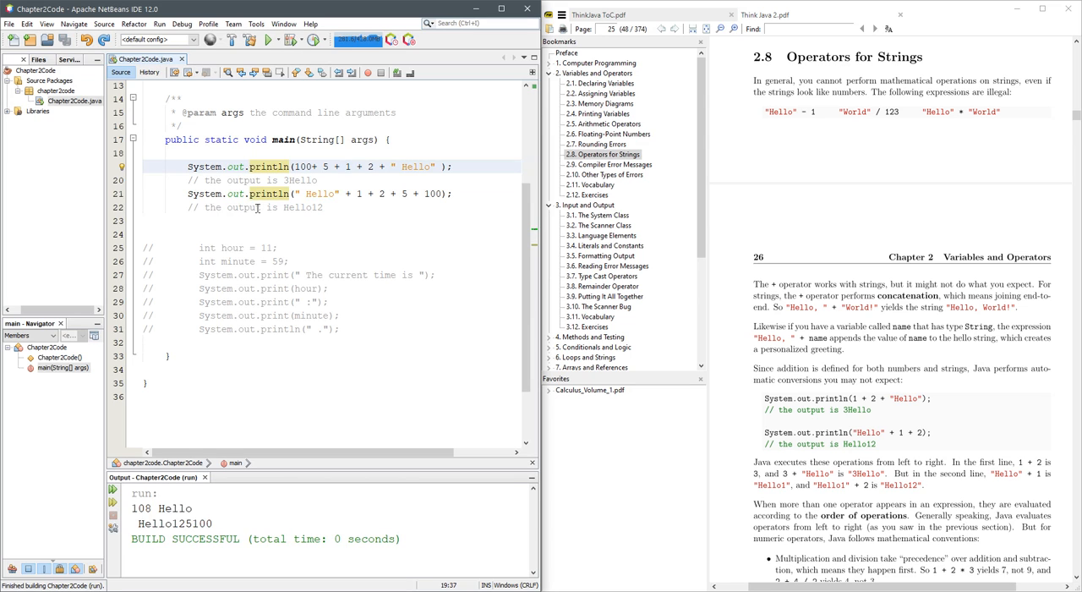
double_click(141, 508)
click(322, 303)
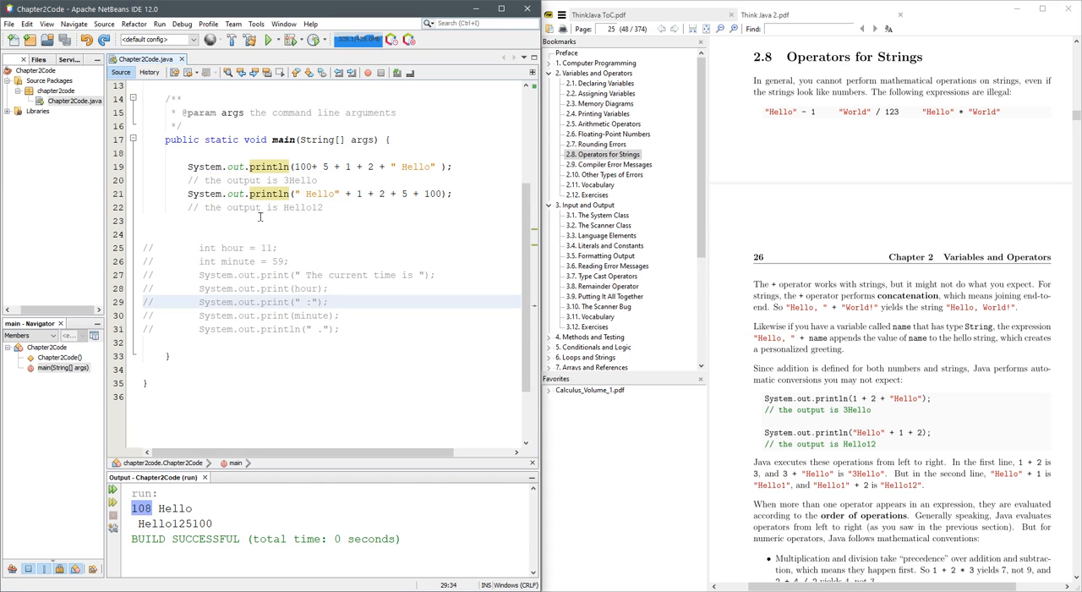
drag(166, 139, 414, 140)
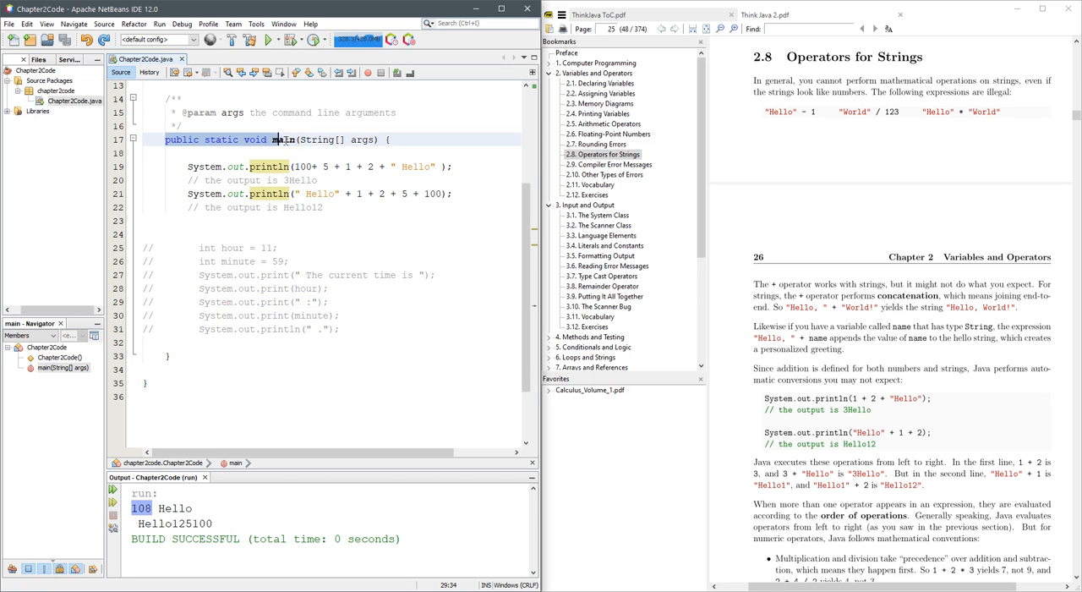